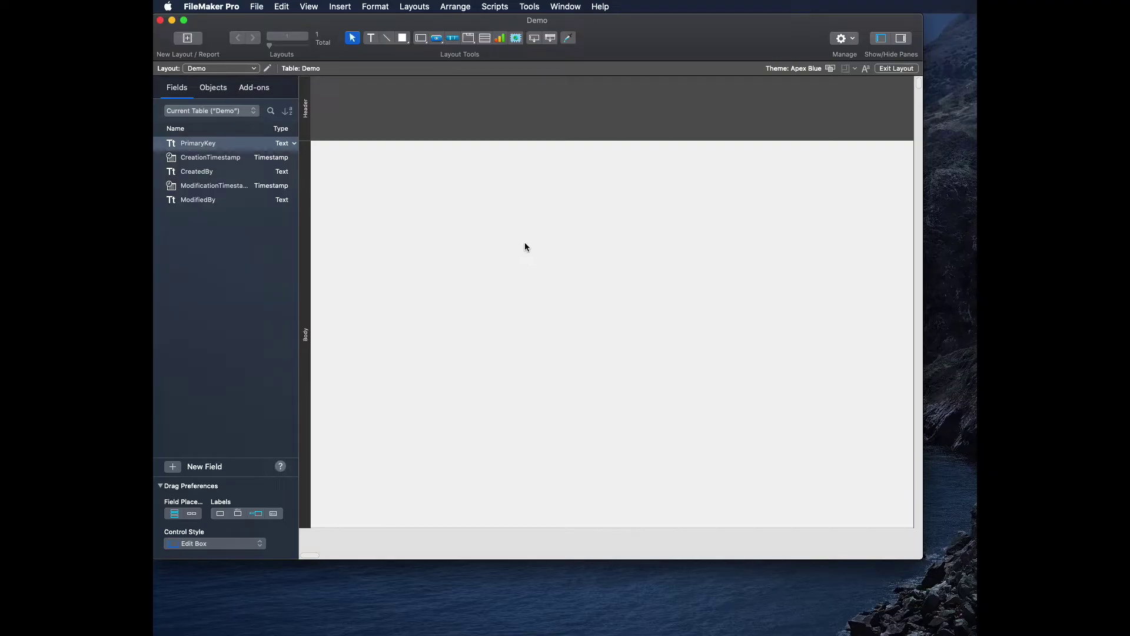
Step: Show the Demo layout's add-ons list in the left pane, which is still empty
click(253, 91)
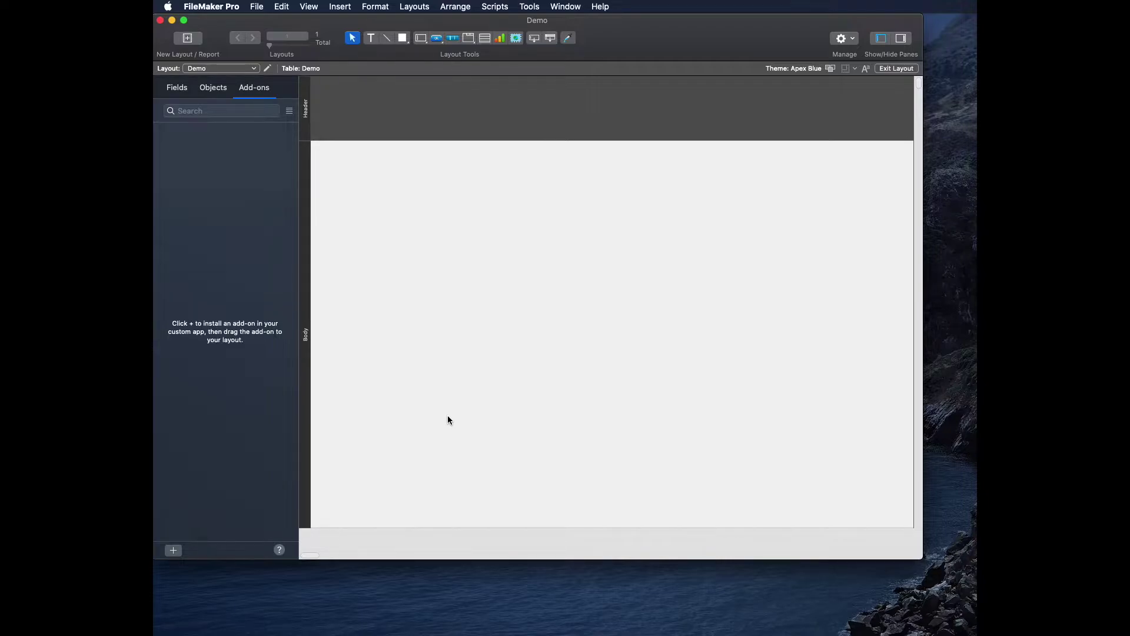
click(515, 38)
drag(336, 173, 778, 415)
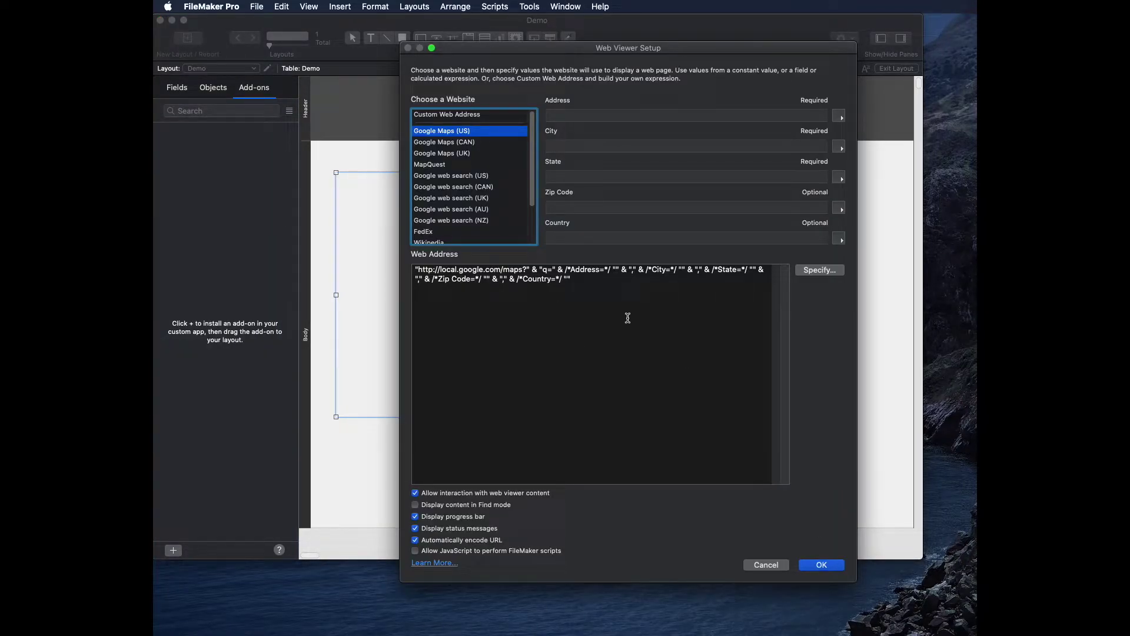
click(823, 562)
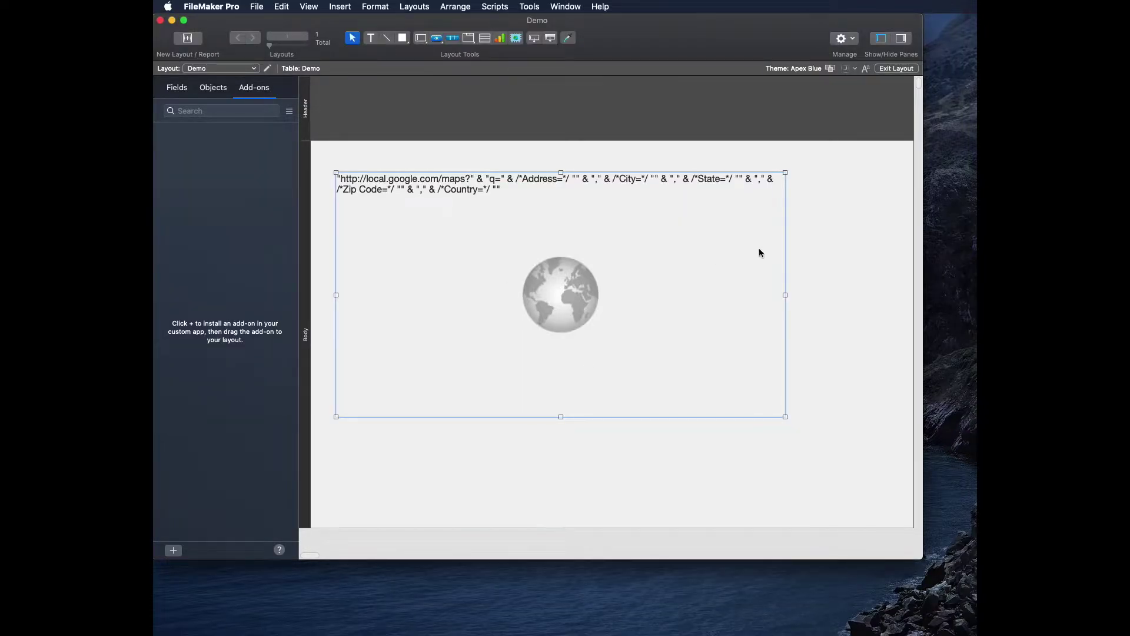
double_click(656, 243)
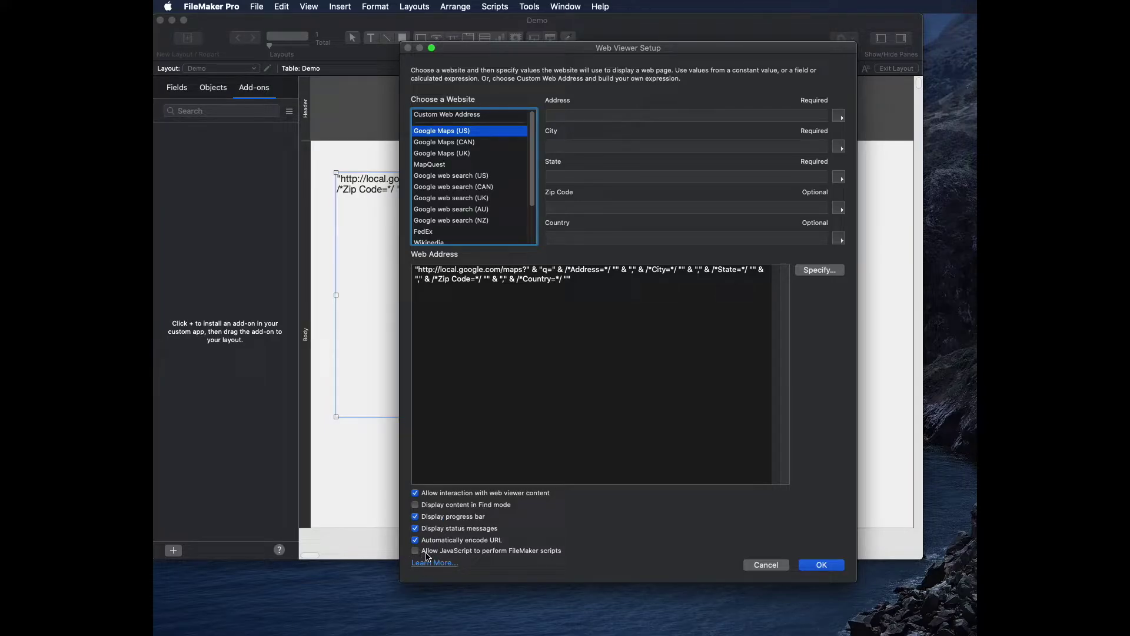
click(772, 565)
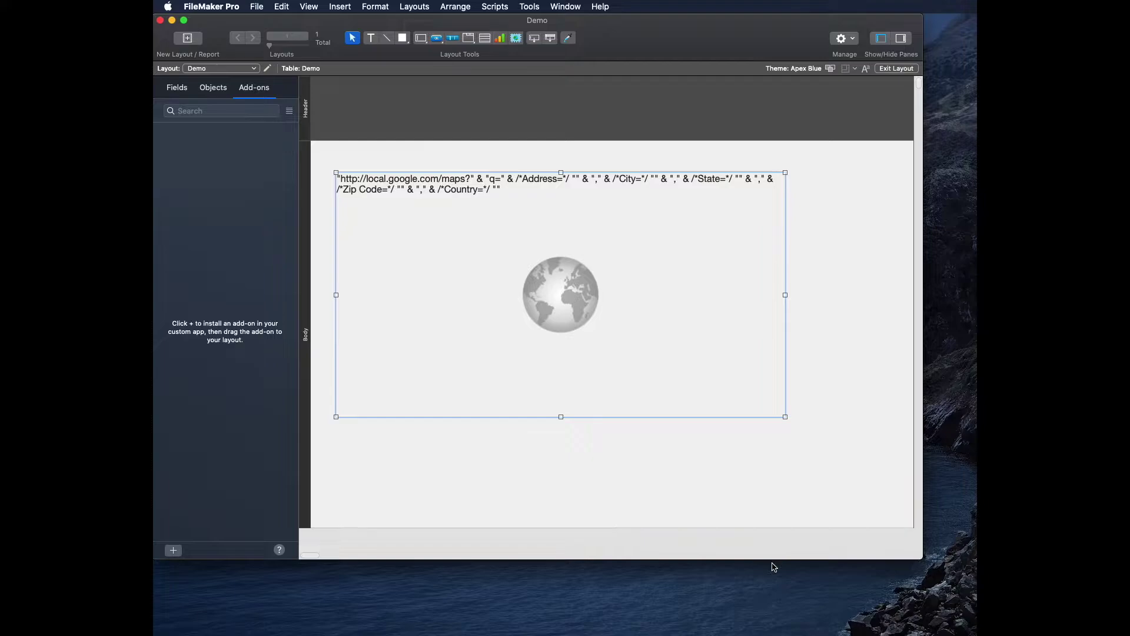
click(827, 288)
click(693, 275)
key(BackSpace)
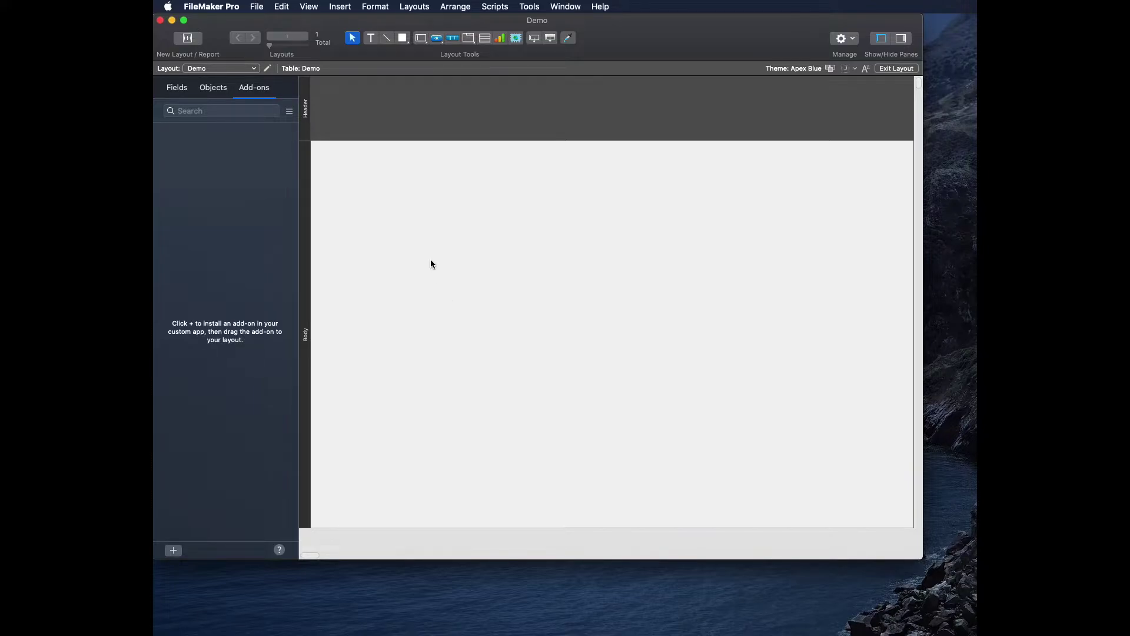
Step: Install the Calendar Heatmap add-on from the add-ons catalogue into the file
click(173, 550)
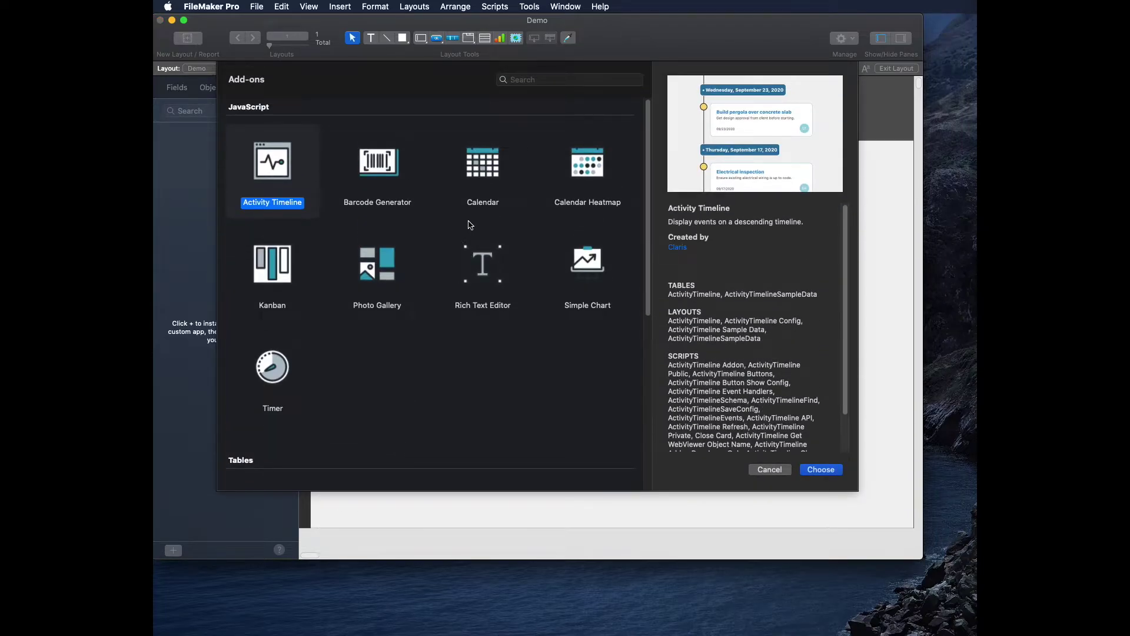
click(587, 167)
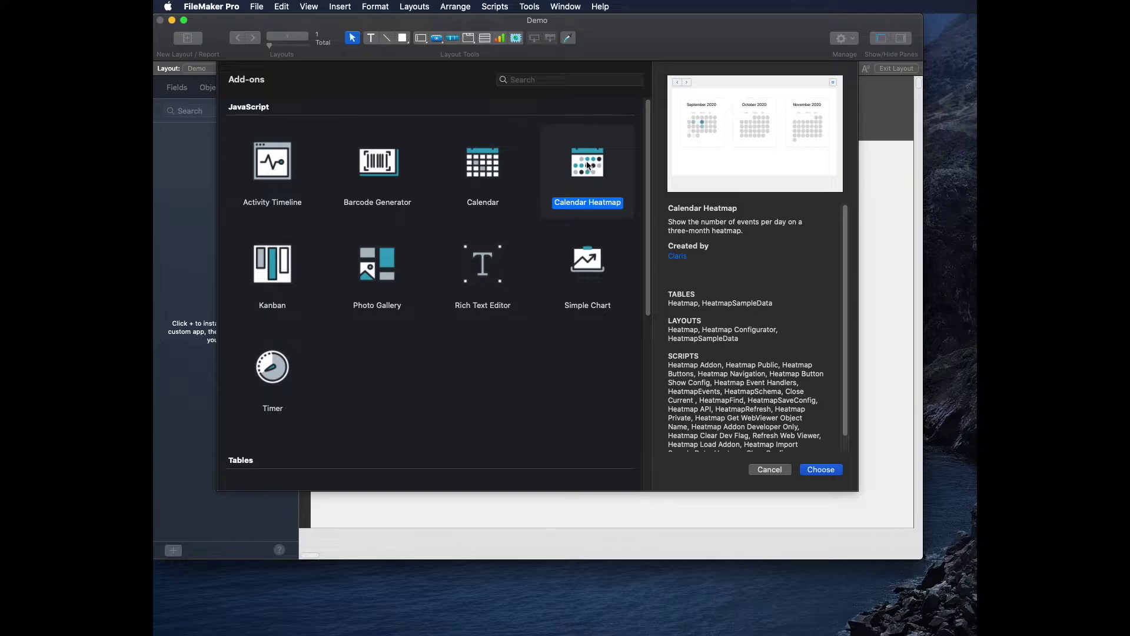
click(832, 469)
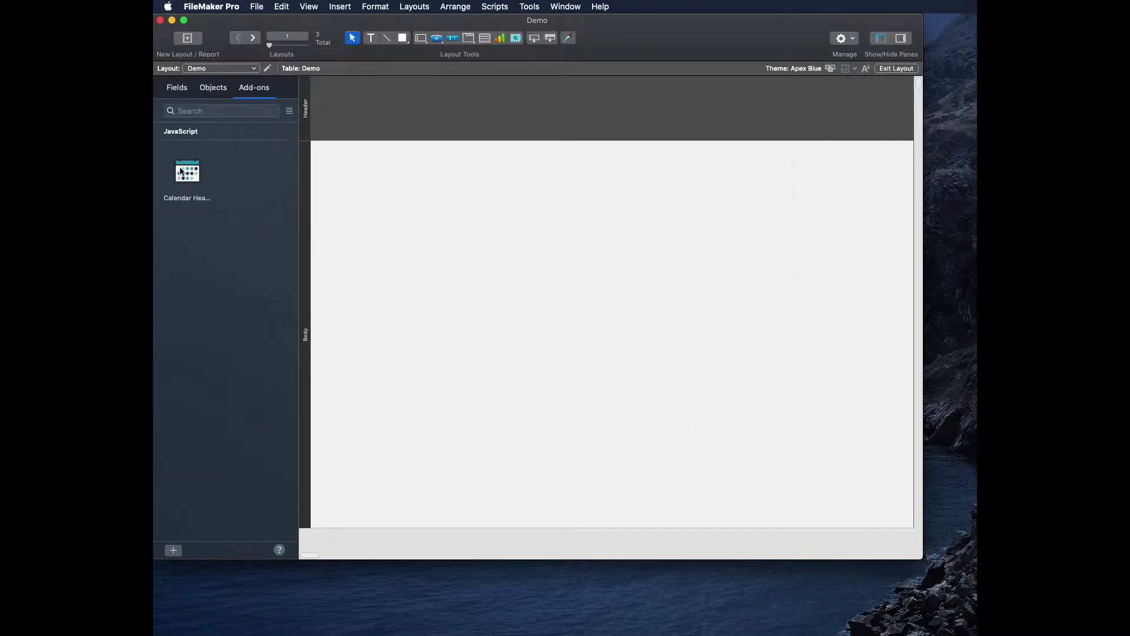
Step: Place the Calendar Heatmap on the Demo layout body and shorten the body part to just below it
drag(180, 170, 338, 176)
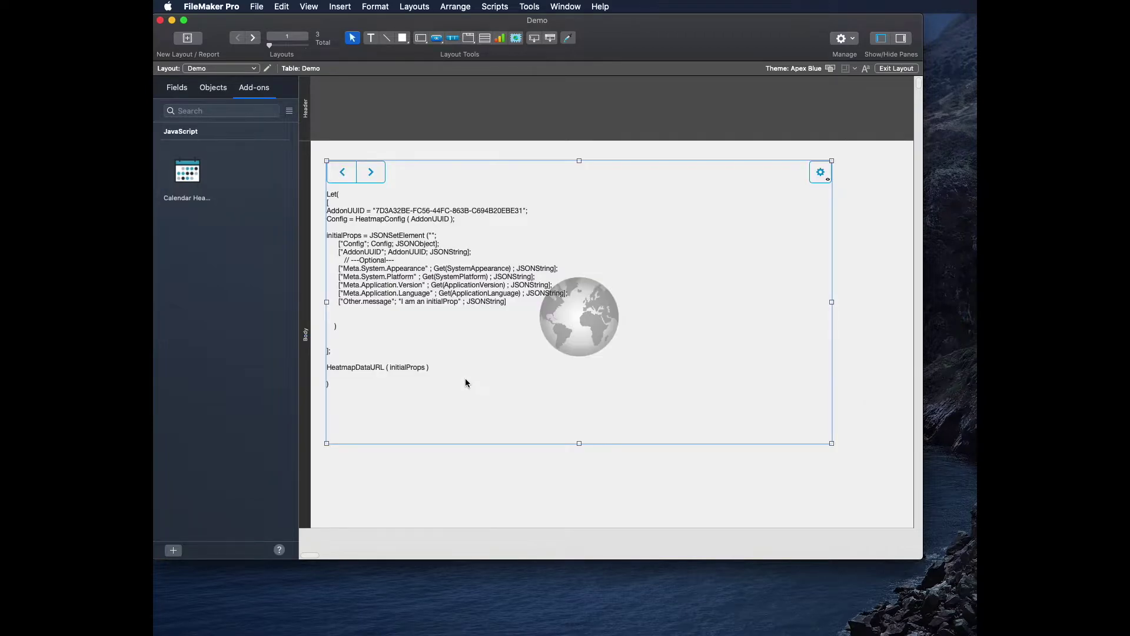
click(431, 149)
click(421, 231)
drag(354, 526, 357, 462)
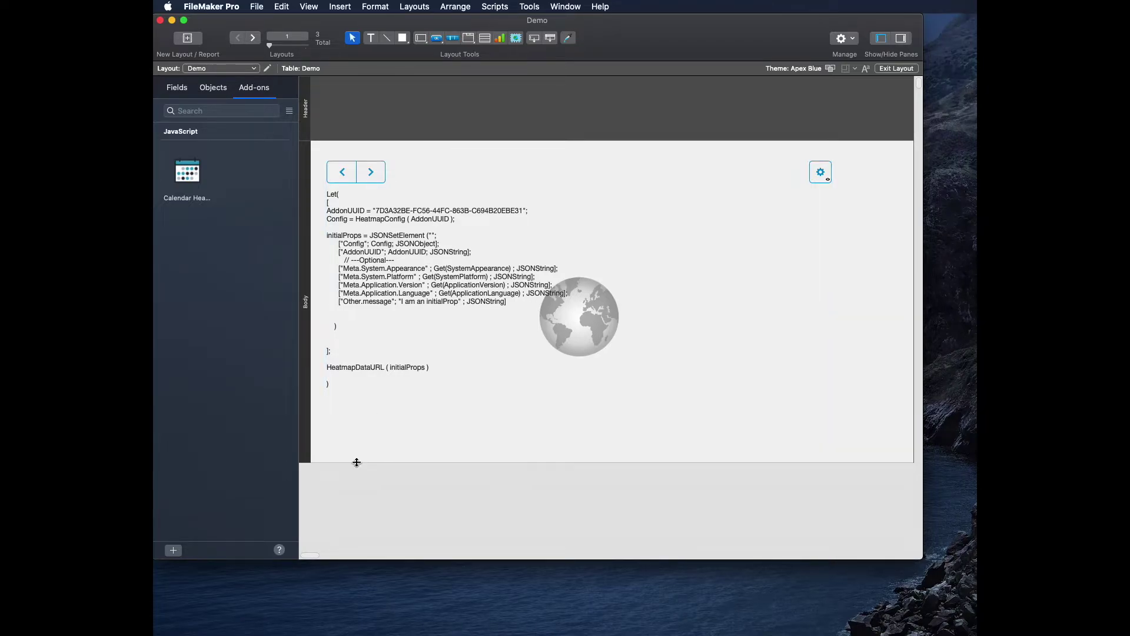
Step: Switch to Browse mode to see the empty October–December 2020 heatmap
key(super+b)
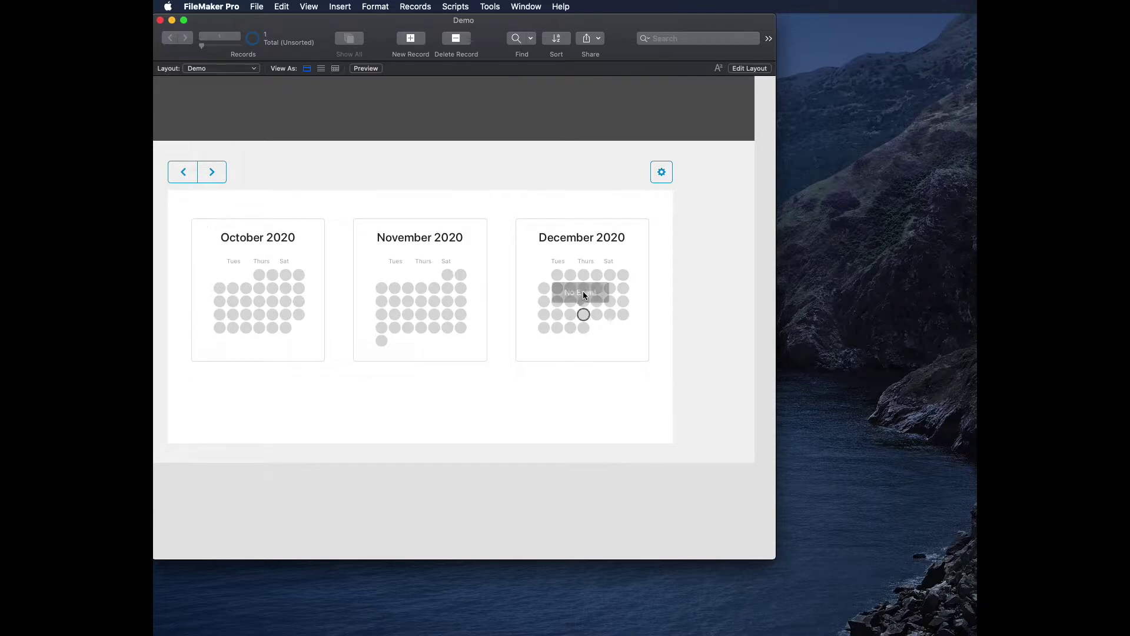
Step: Inspect the file's tables in Manage Database, noting the HeatmapSampleData table
key(super+shift+d)
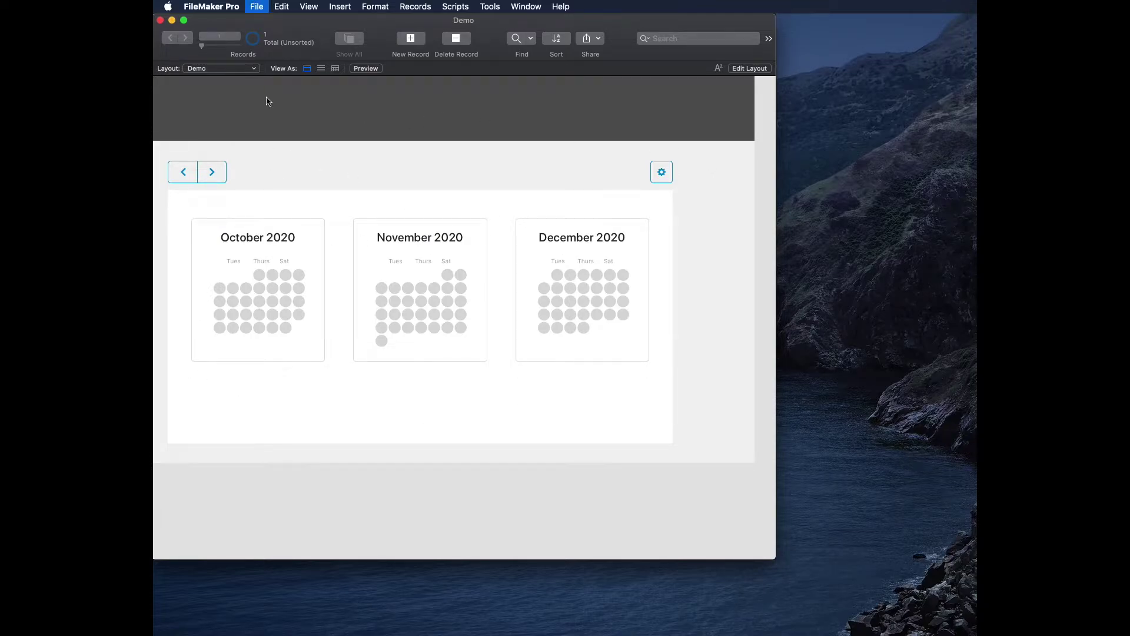
click(469, 57)
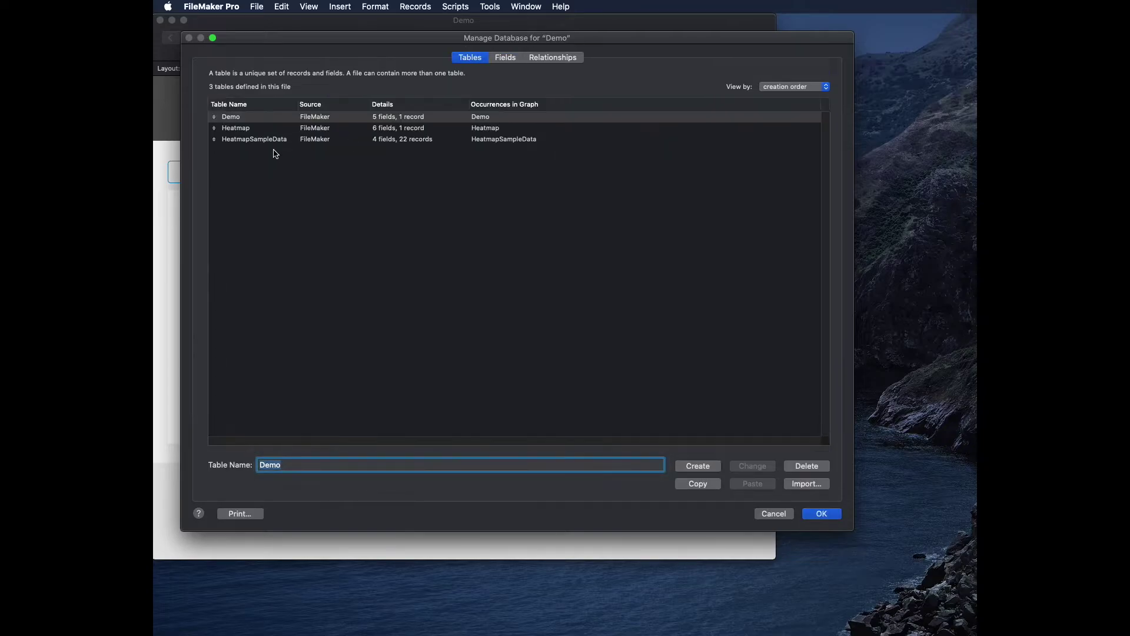
click(411, 142)
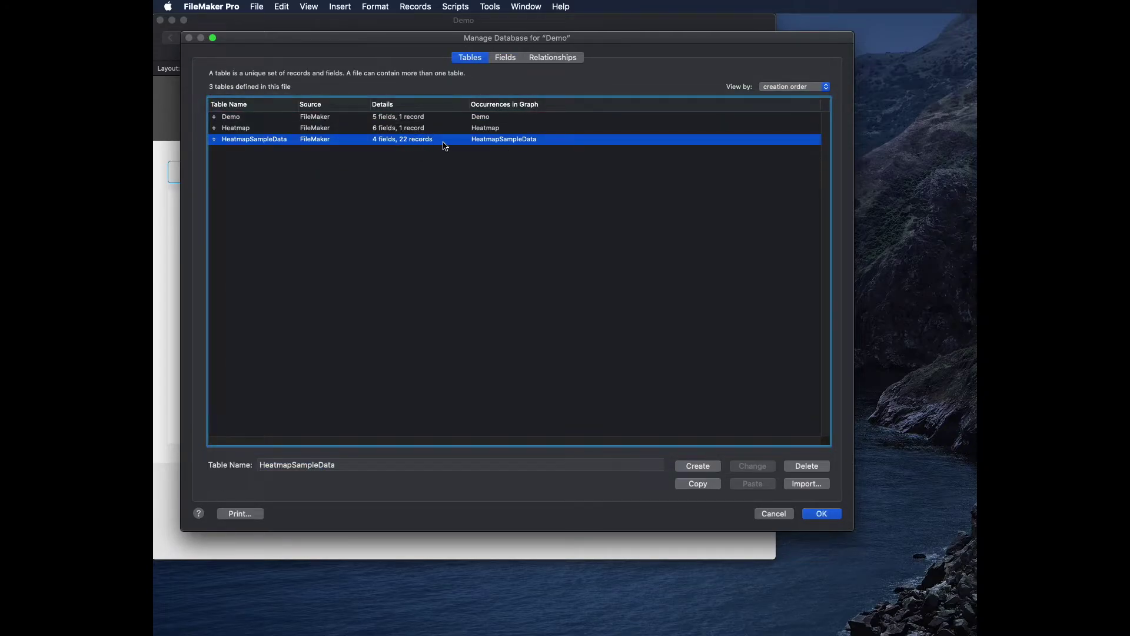
key(Return)
Step: On the HeatmapSampleData layout, delete all 22 sample records
click(222, 69)
mouse_move(228, 79)
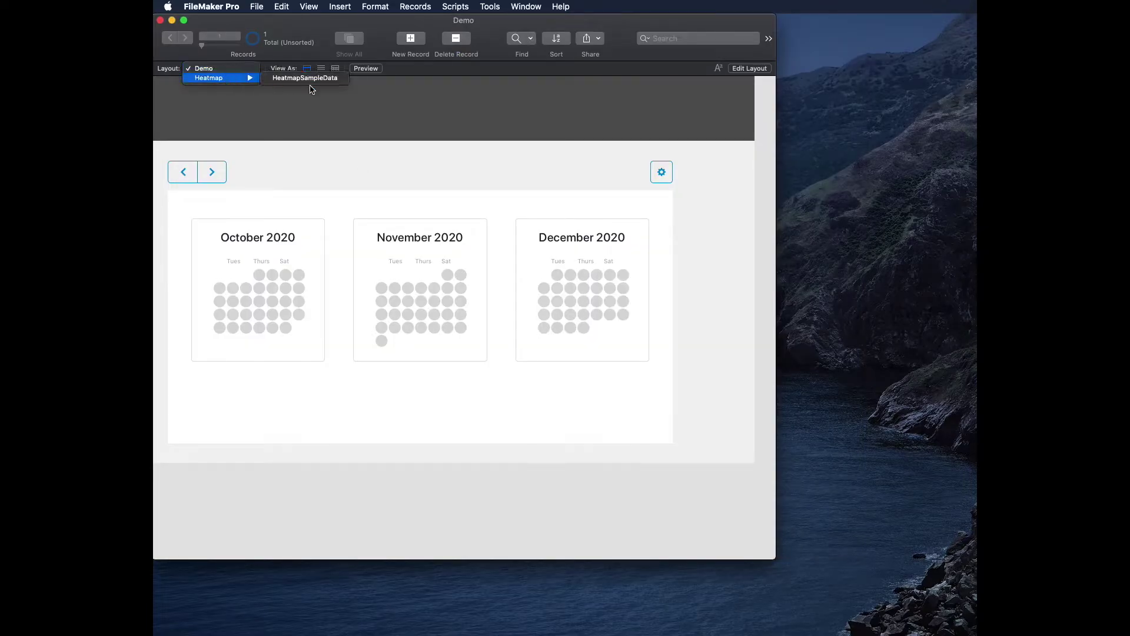
click(311, 81)
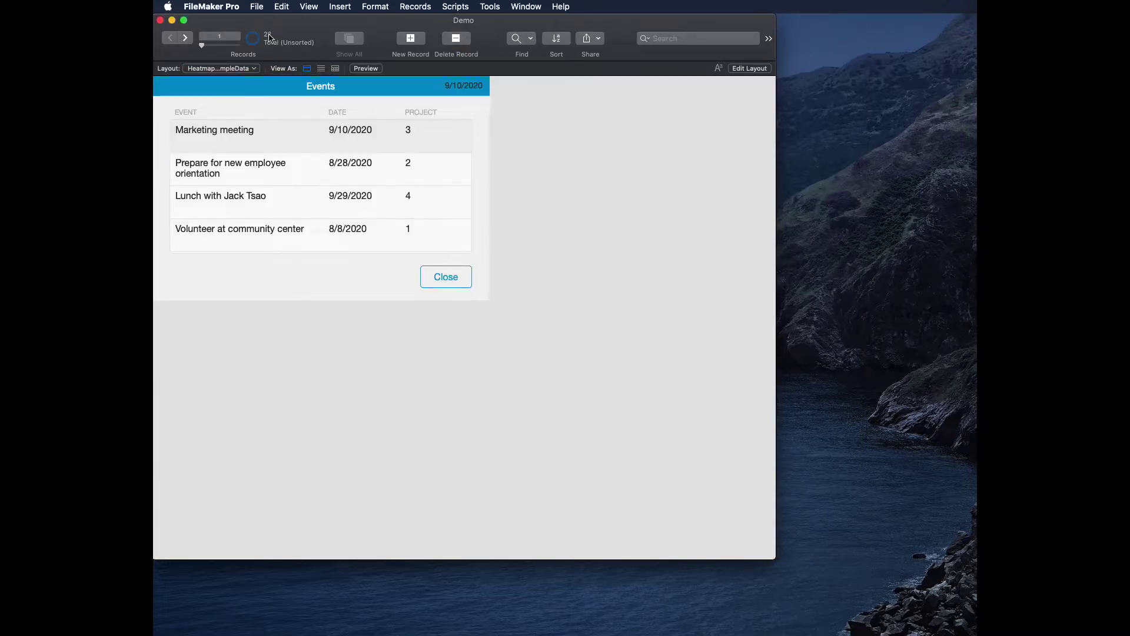
click(415, 7)
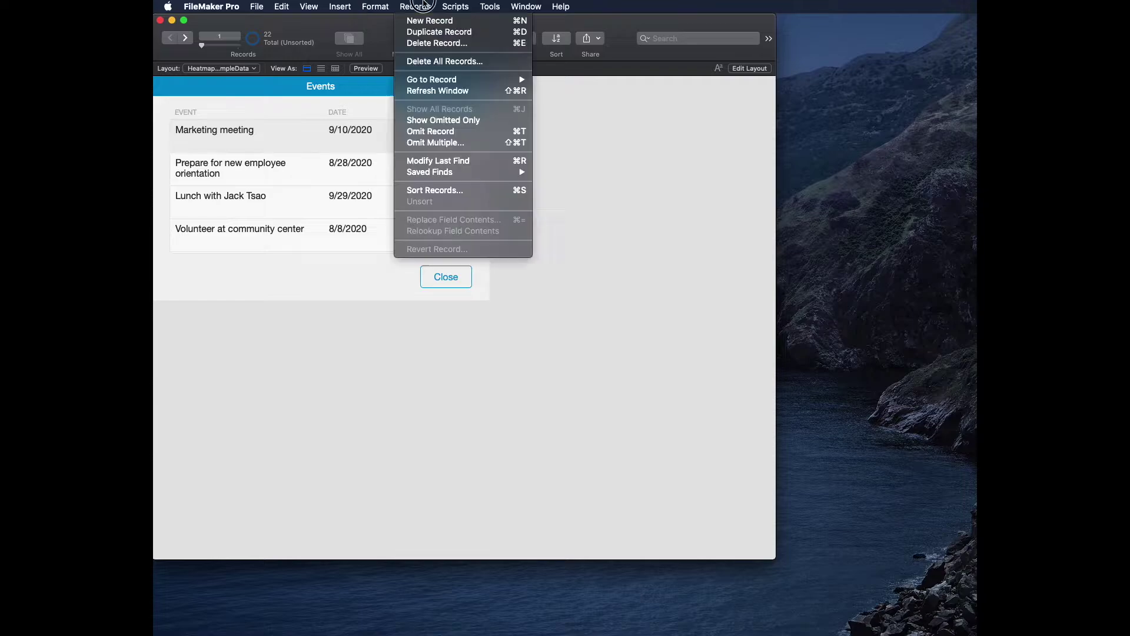
click(714, 247)
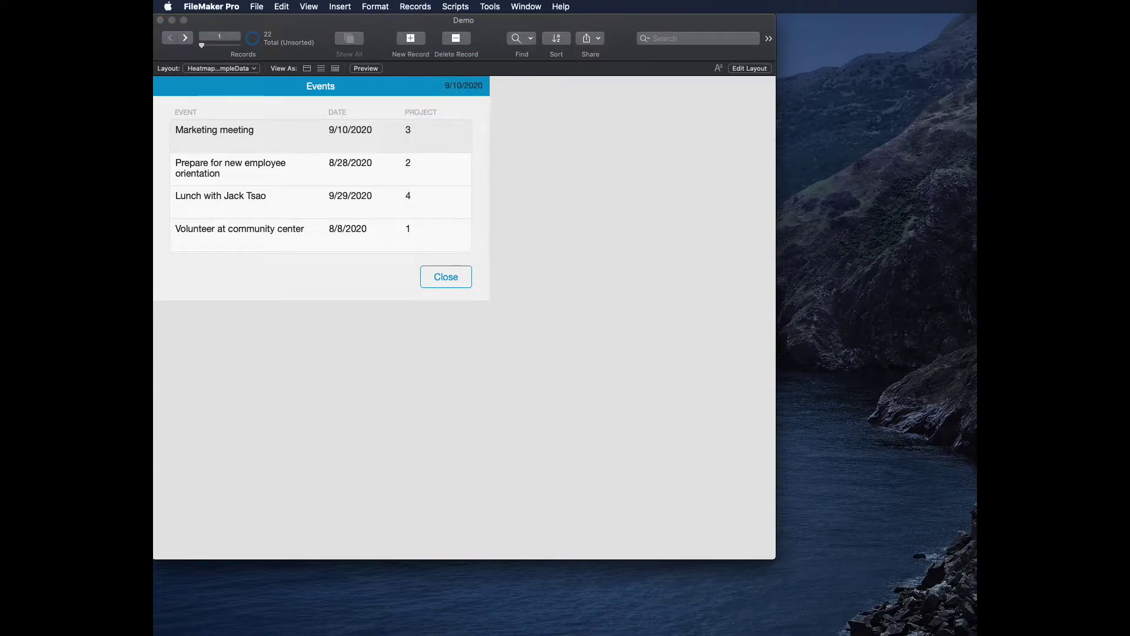
click(802, 268)
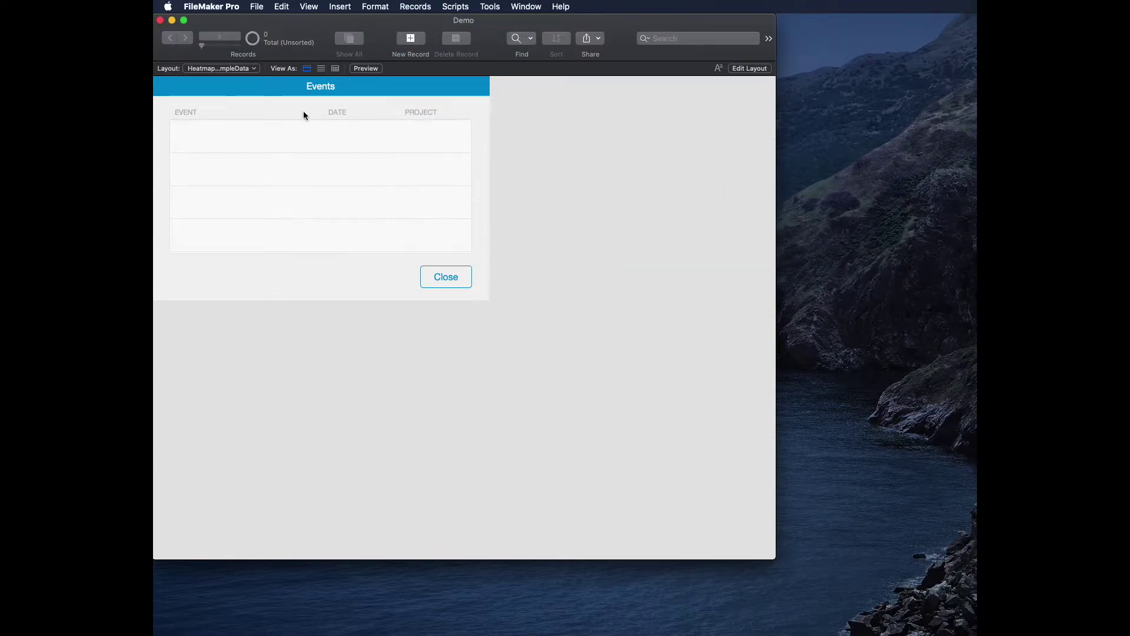
Step: Import the records from Sample Data.fmp12 with auto-enter options turned off, adding 156 events
click(257, 6)
mouse_move(353, 198)
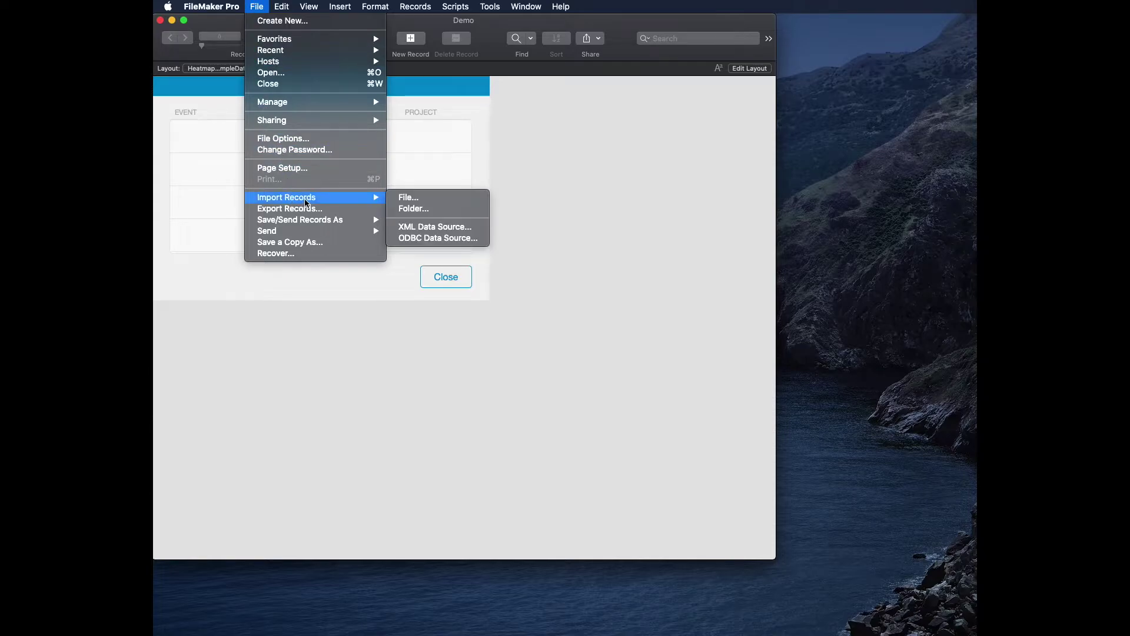
click(427, 202)
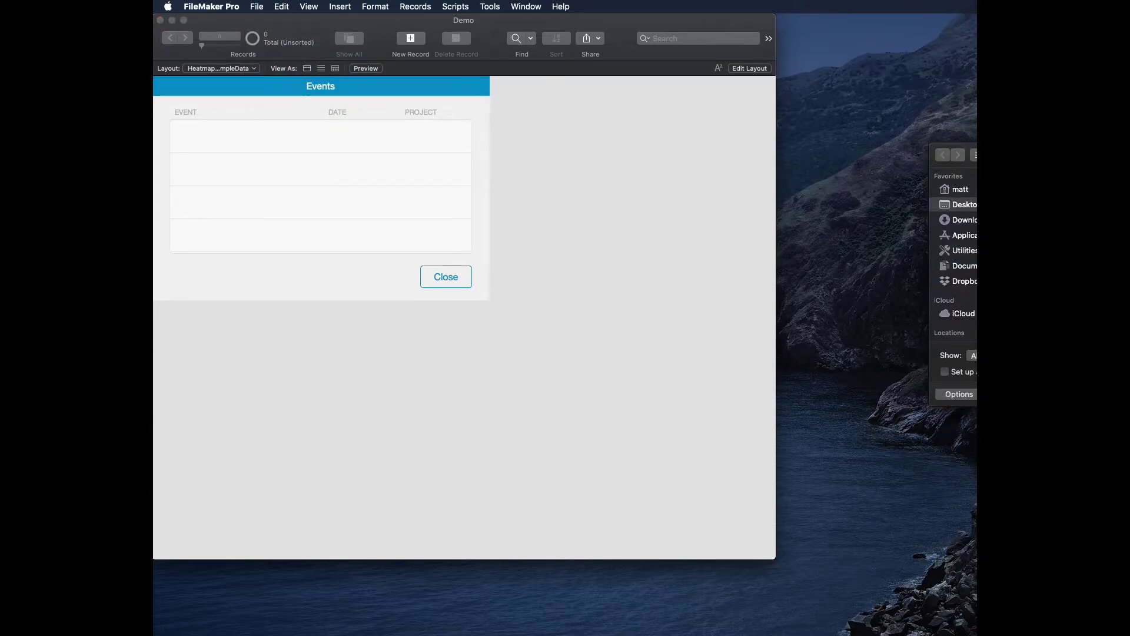
key(Return)
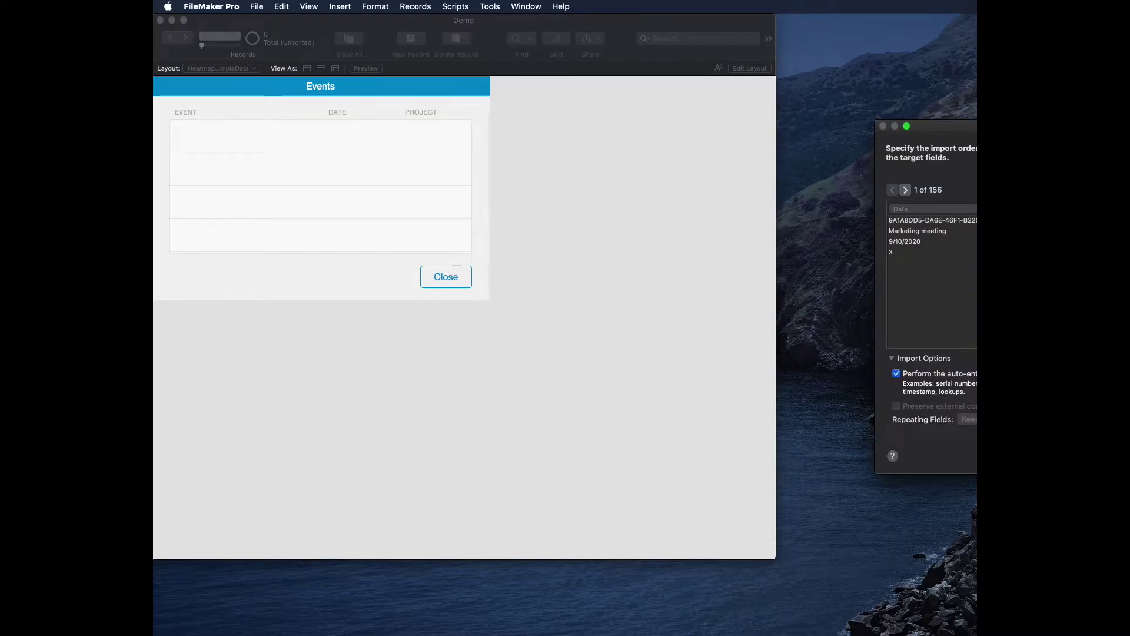
drag(954, 126, 537, 107)
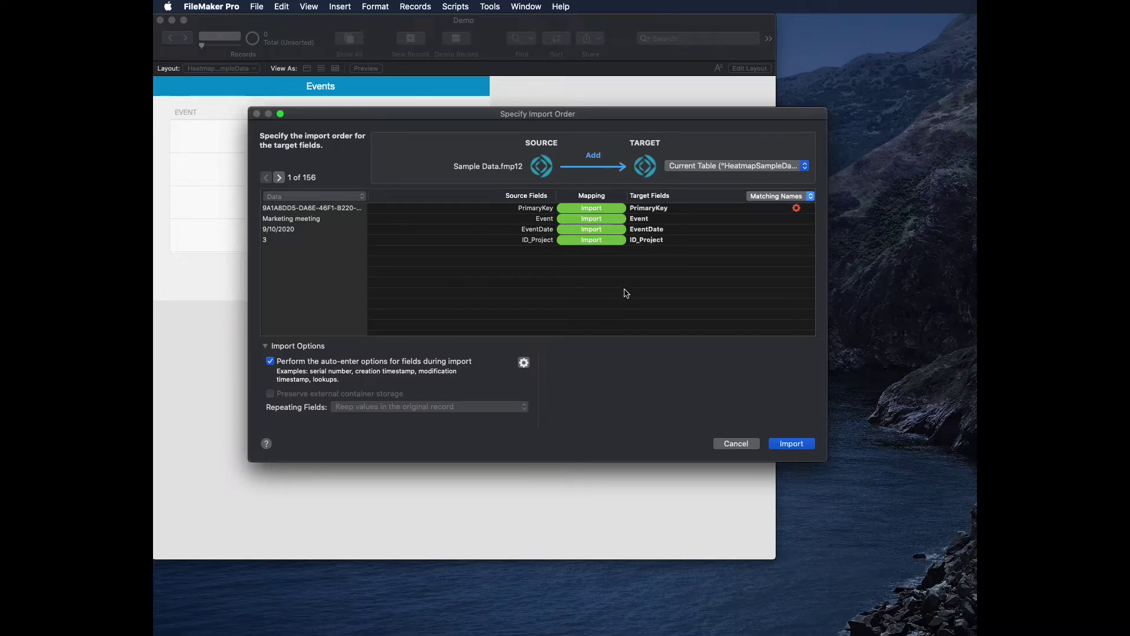
click(270, 361)
click(794, 448)
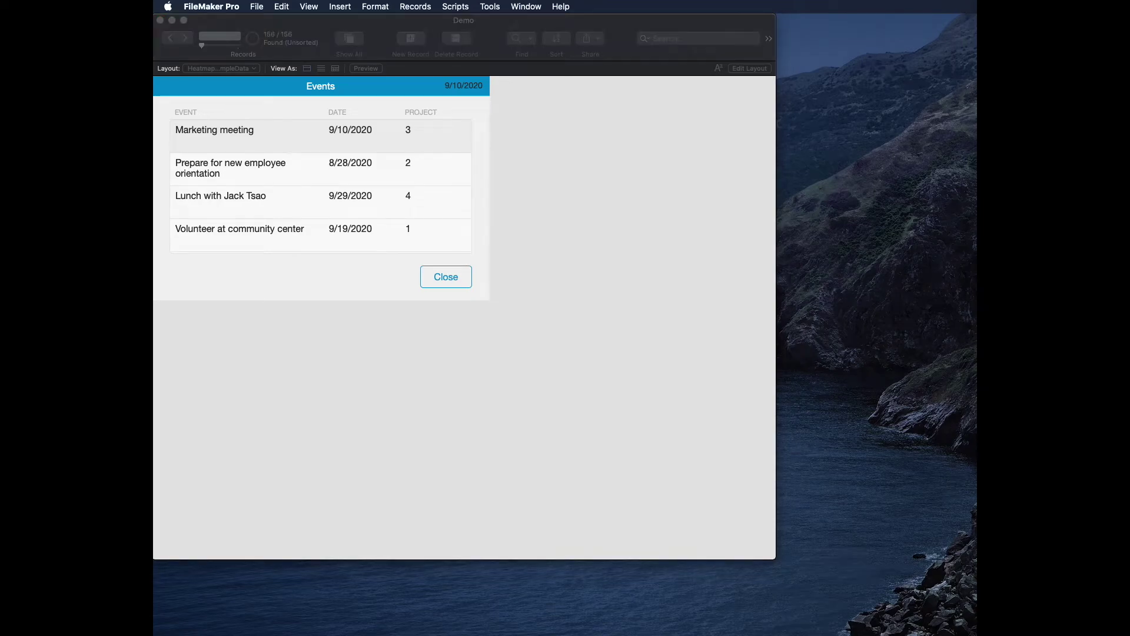
click(870, 307)
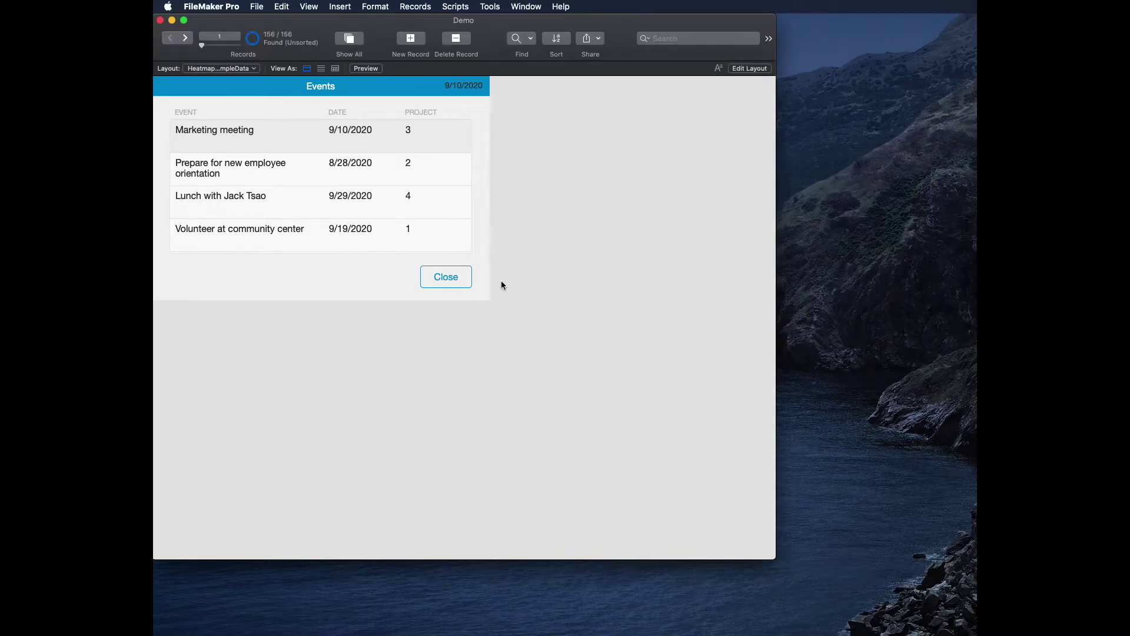
Step: Return to the Demo layout and view the events listed for October 11, 2020
click(223, 68)
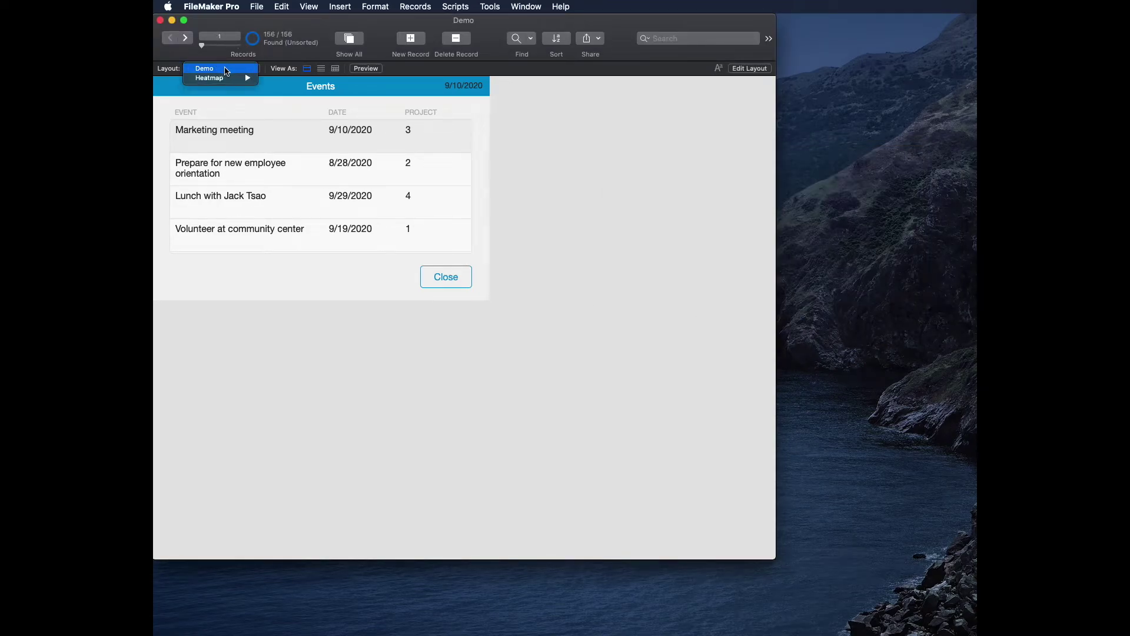
click(226, 69)
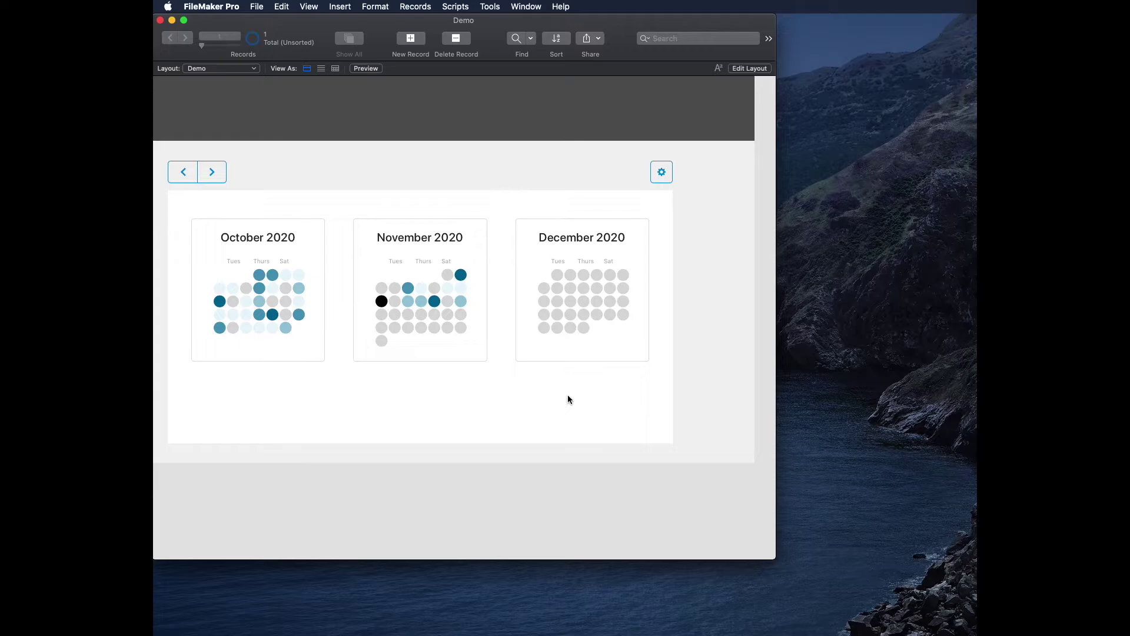
click(299, 287)
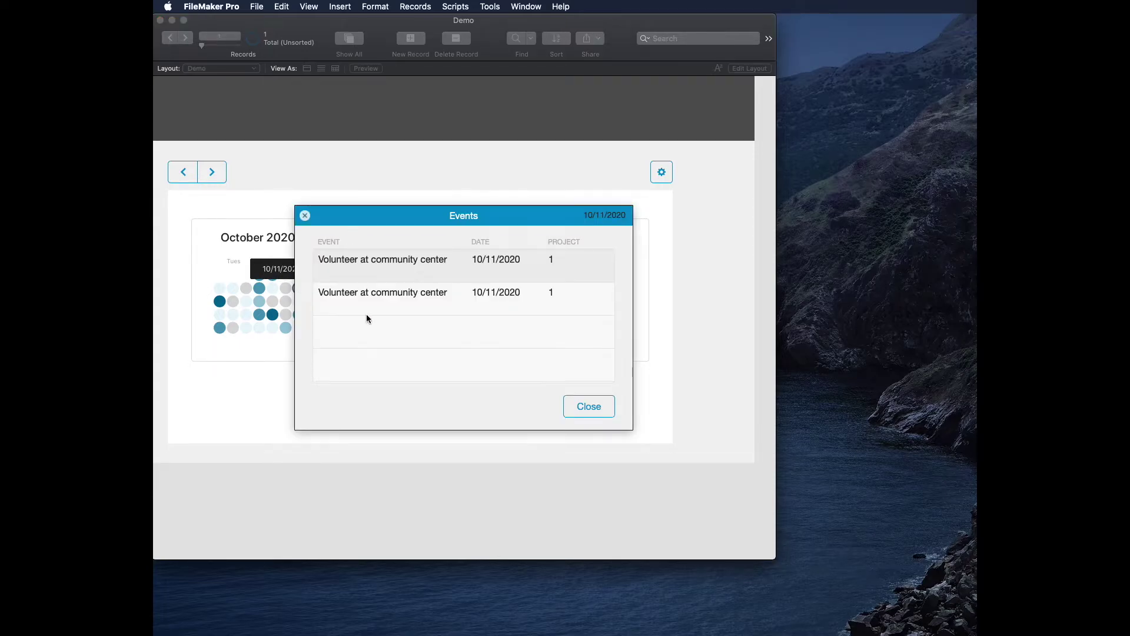
click(305, 215)
Step: View the events listed for November 9, 2020, then close the list
mouse_move(408, 292)
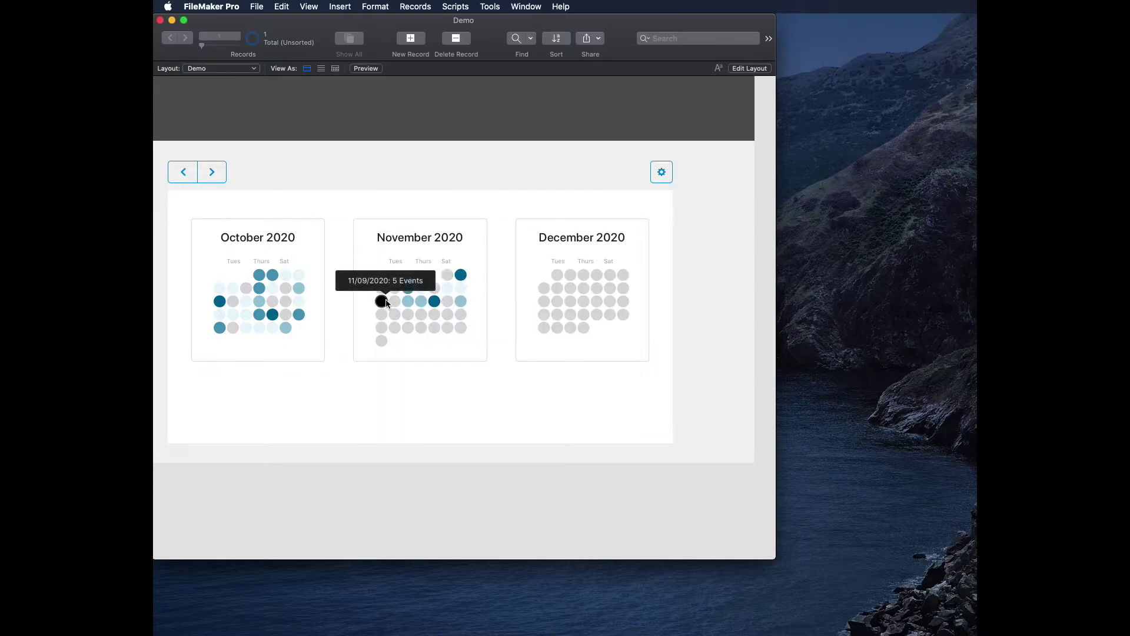
click(384, 299)
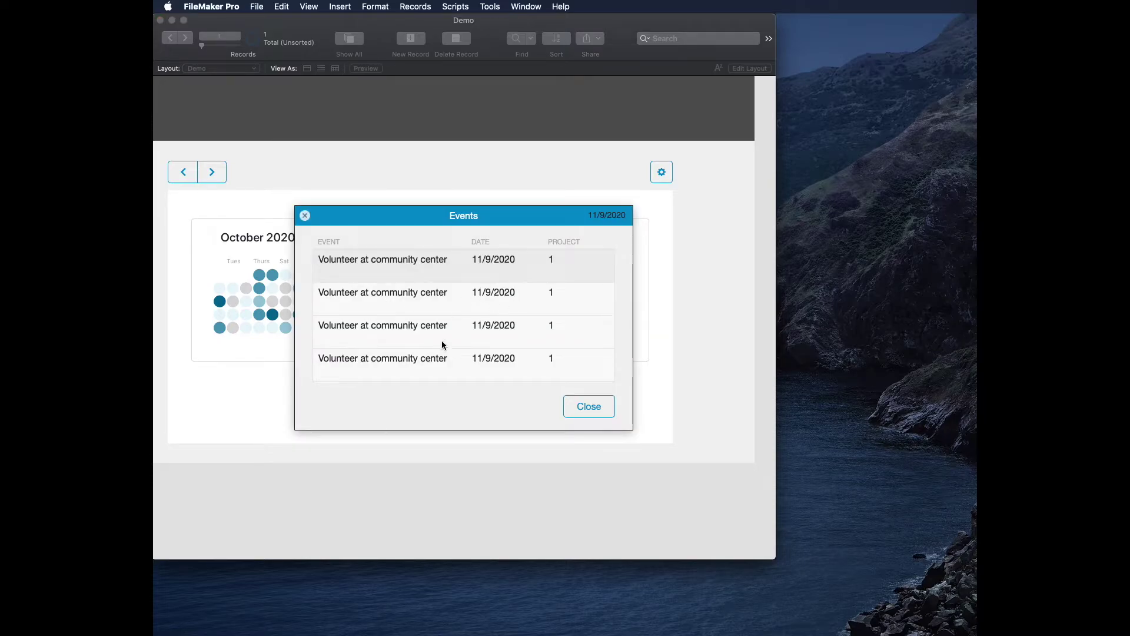
scroll(441, 341, up, 2)
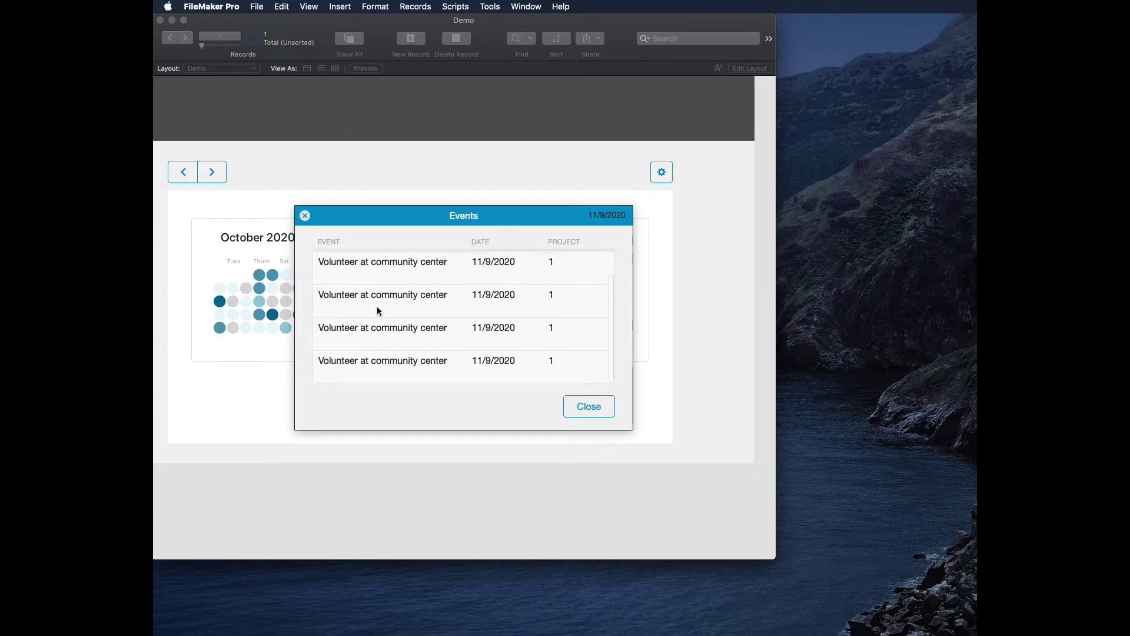
click(305, 216)
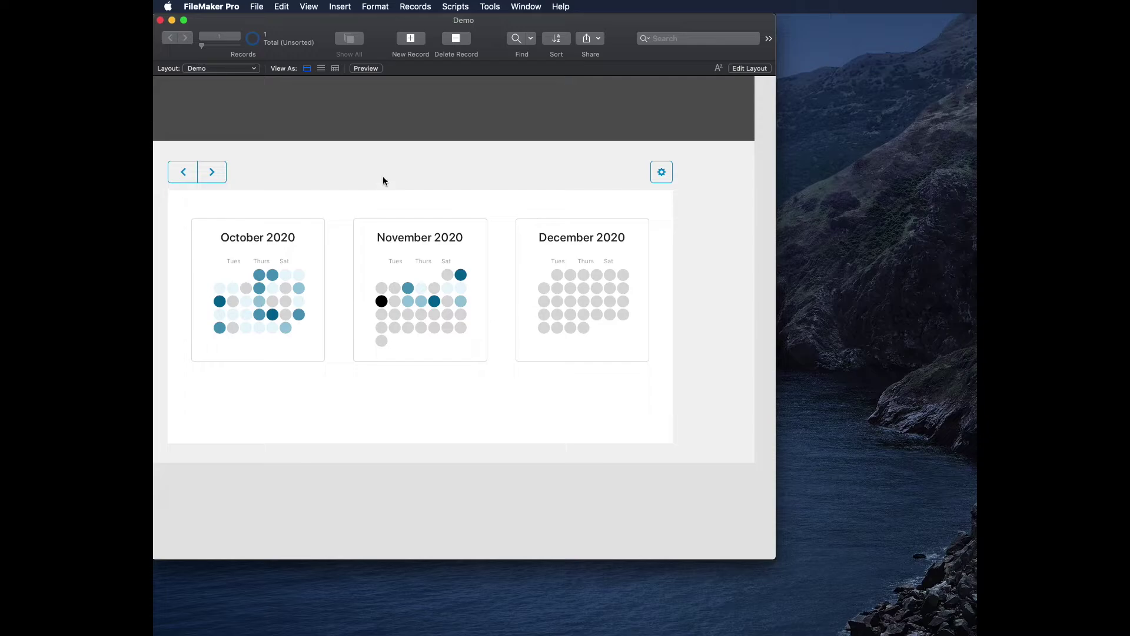
Step: Page the calendars between months, ending on September–November 2020, and open the Heatmap Configurator
click(185, 173)
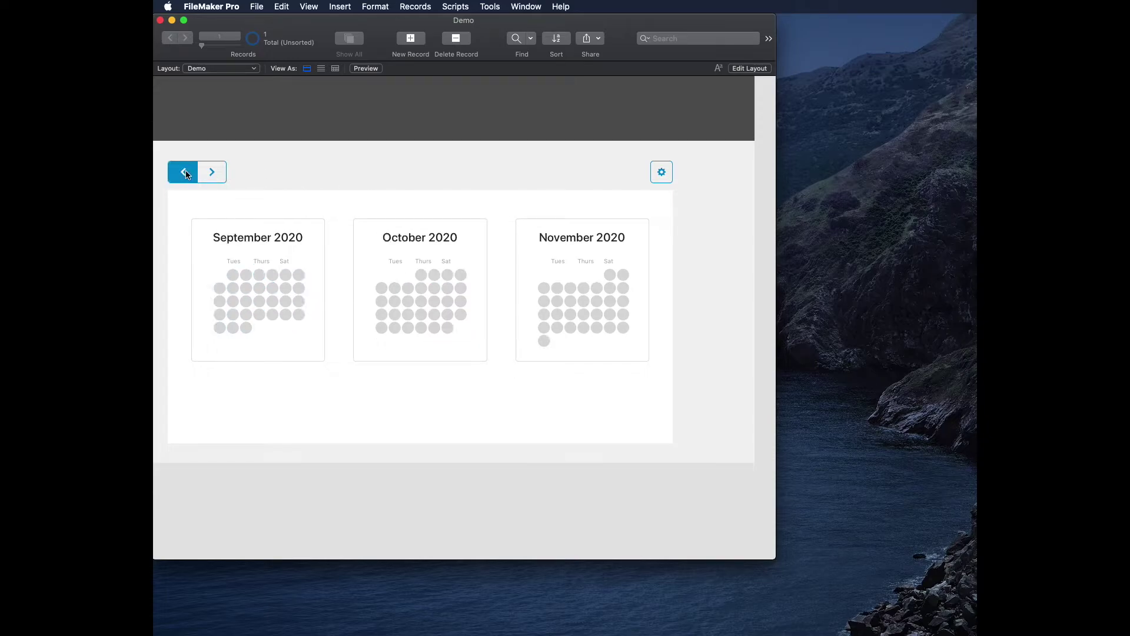
click(213, 170)
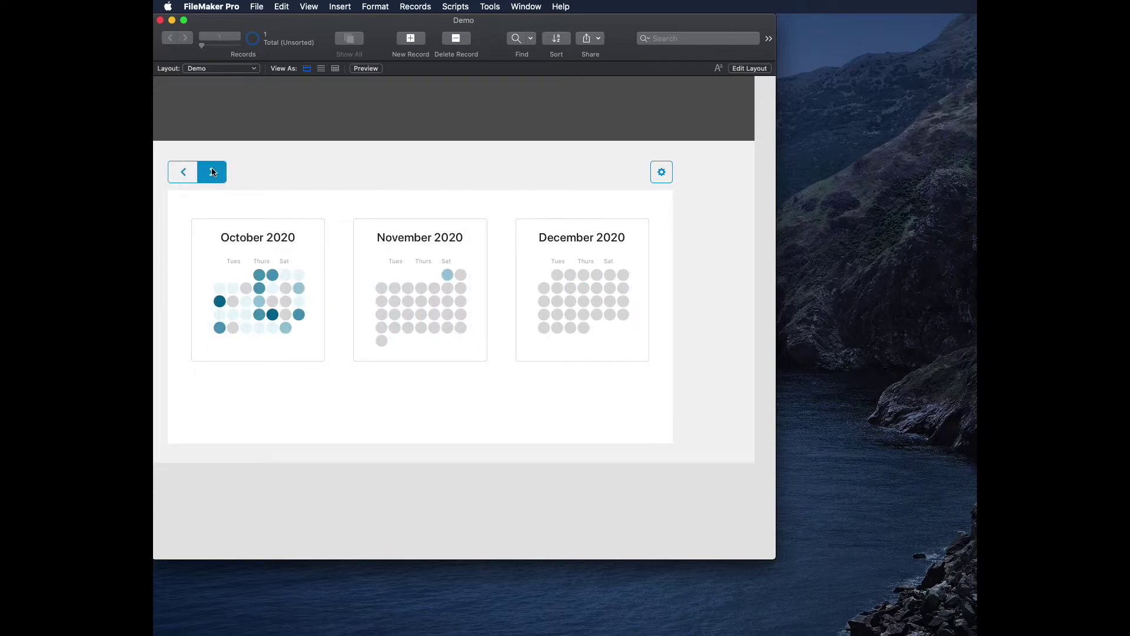
click(187, 172)
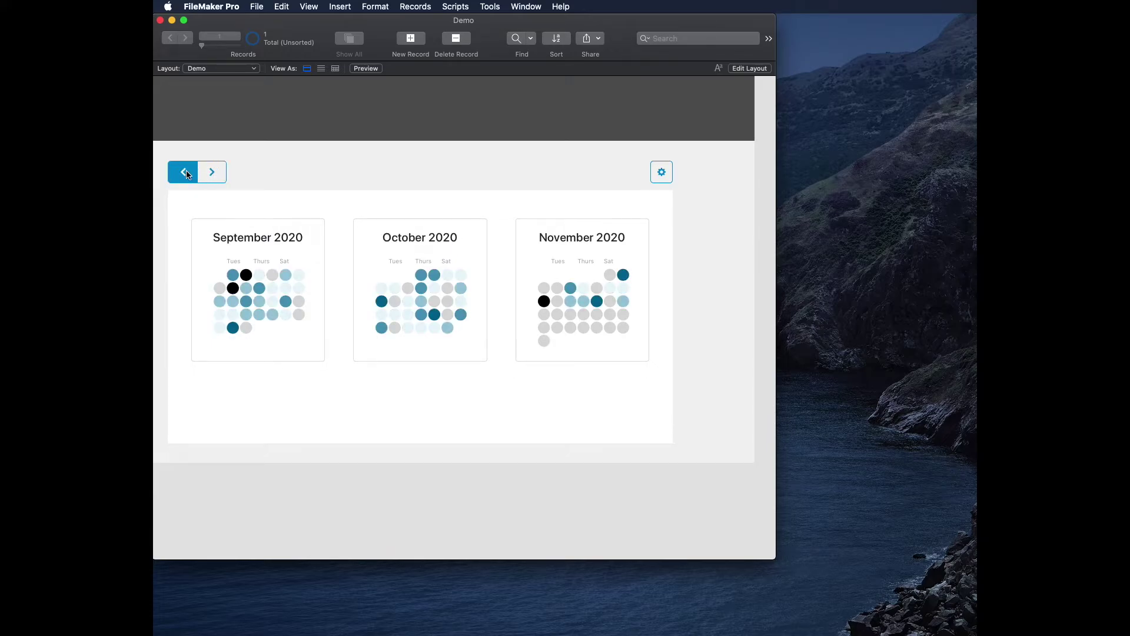
click(186, 172)
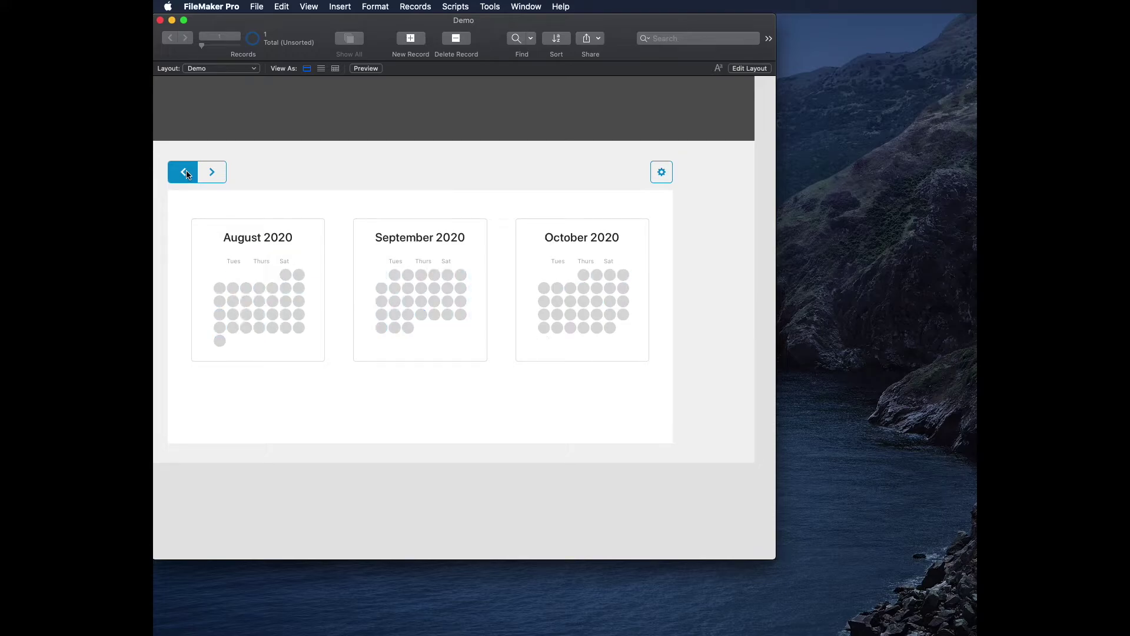
click(212, 172)
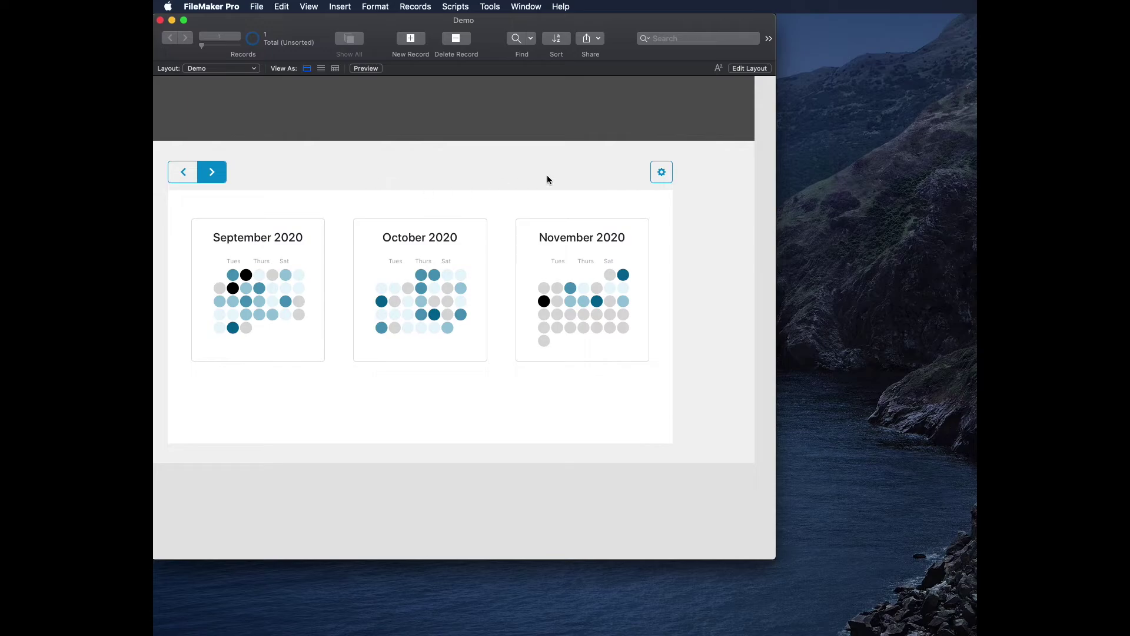
click(654, 175)
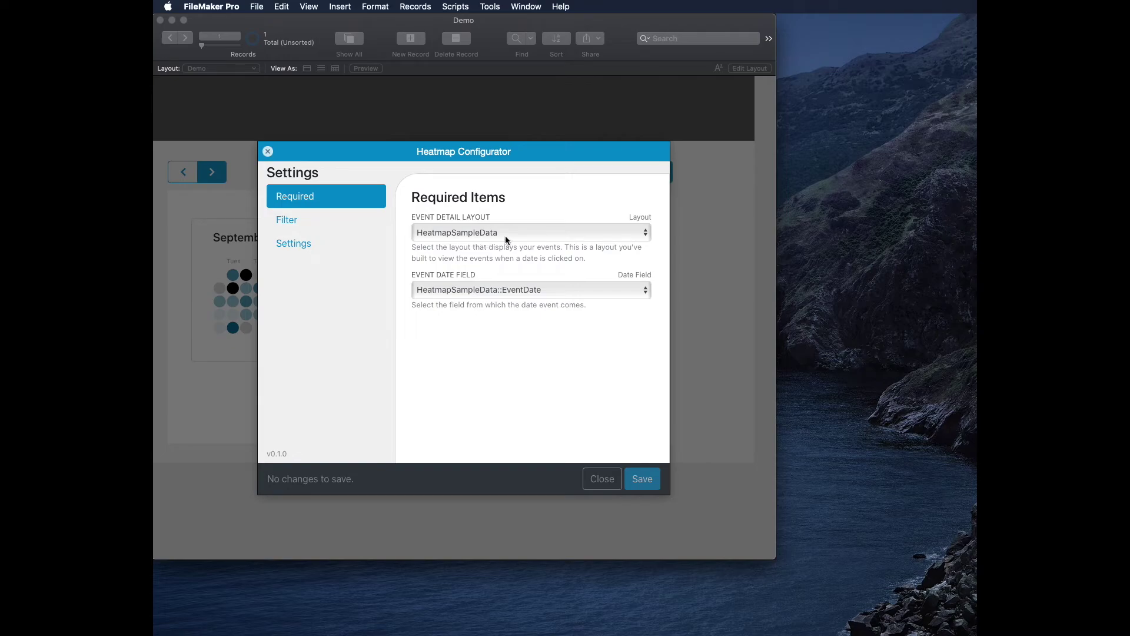
Step: Review the configurator's event date field and filter settings, leaving them unchanged
click(526, 291)
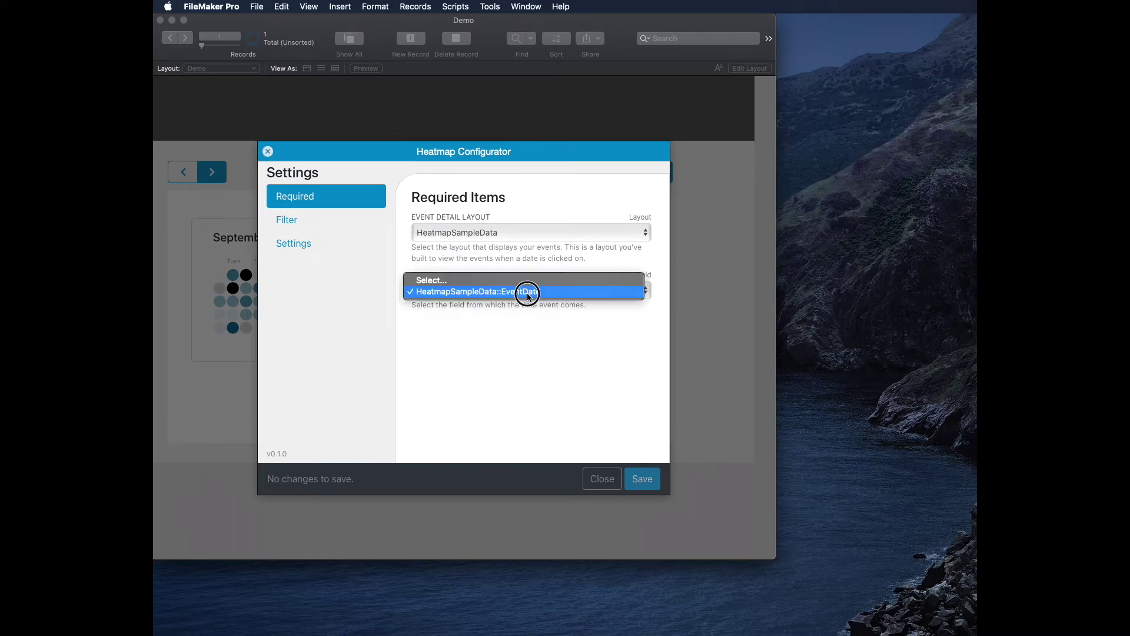
click(542, 334)
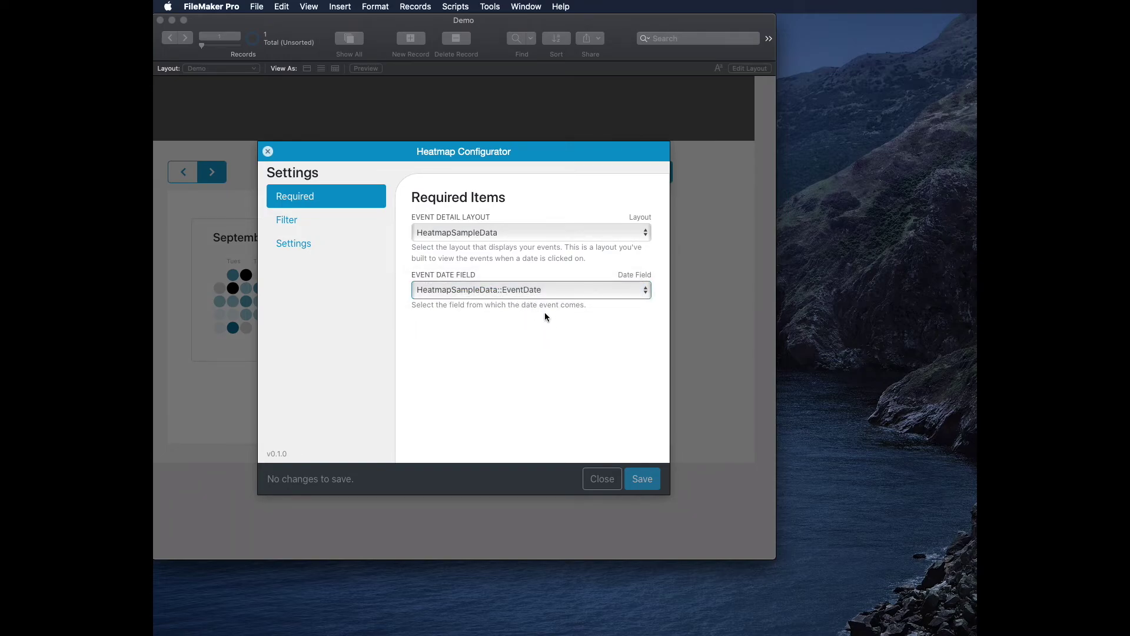
click(313, 221)
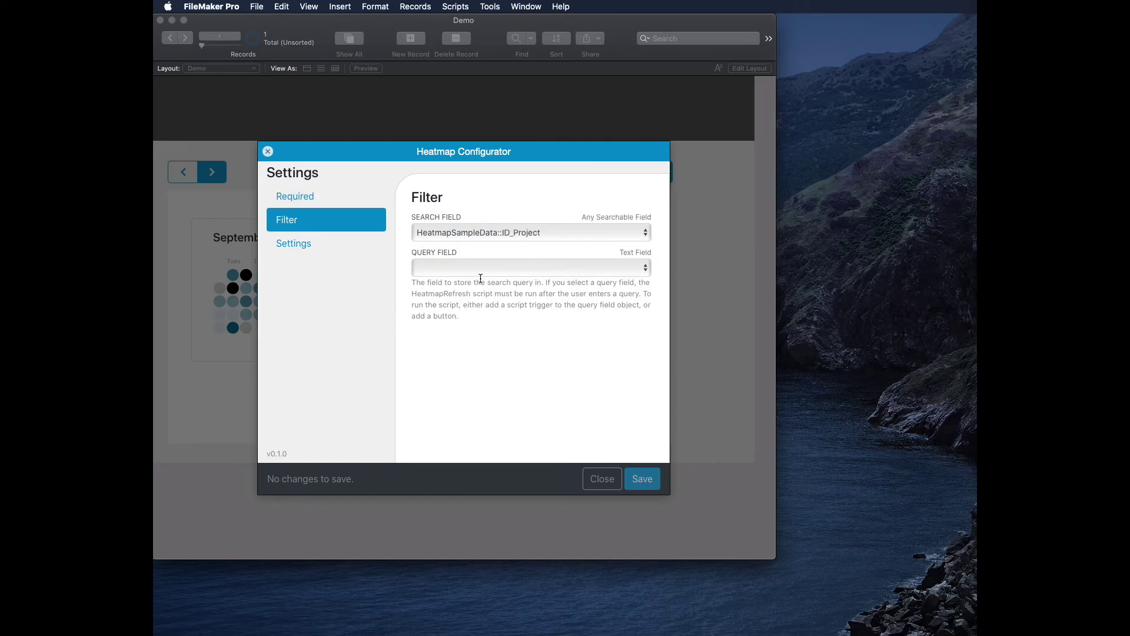
click(337, 248)
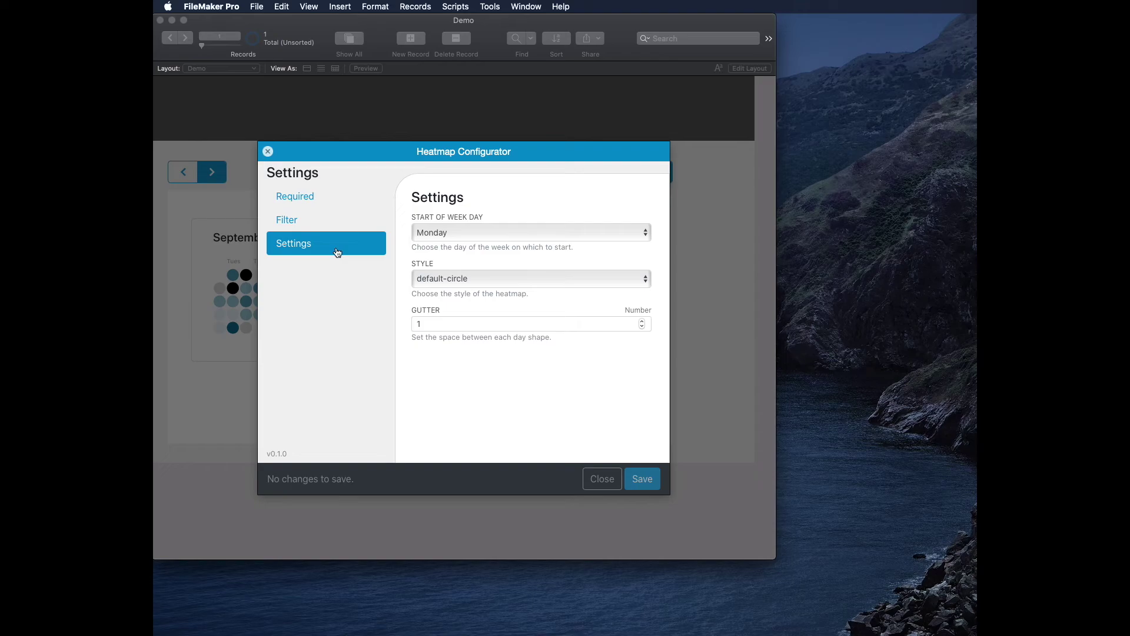
Step: Set the heatmap style to heat-circle and save the settings
click(482, 236)
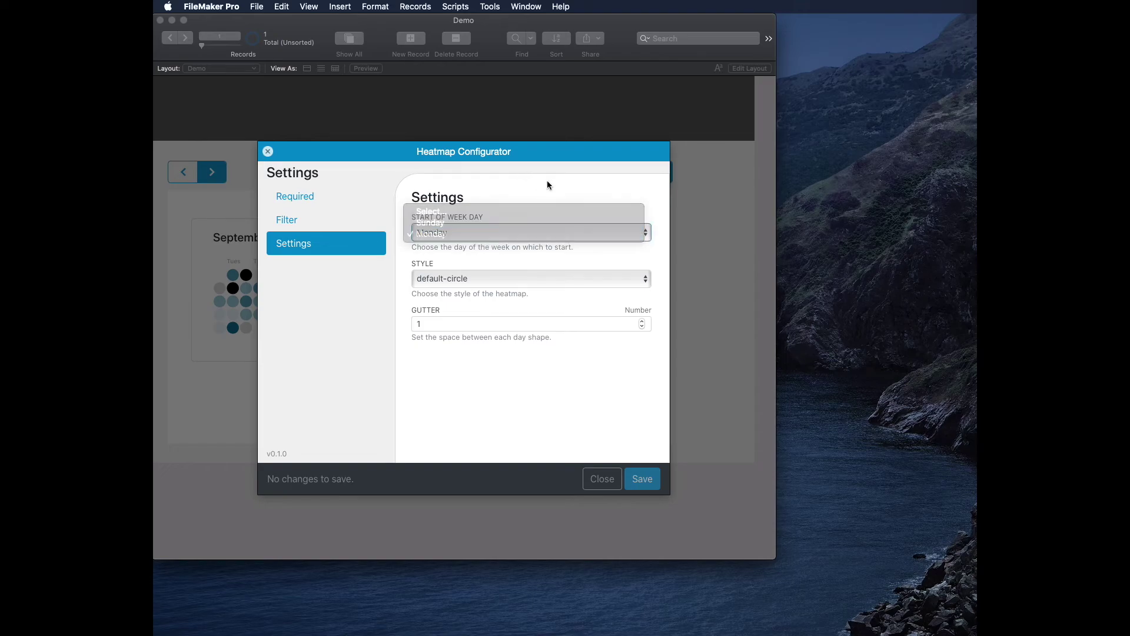
click(508, 280)
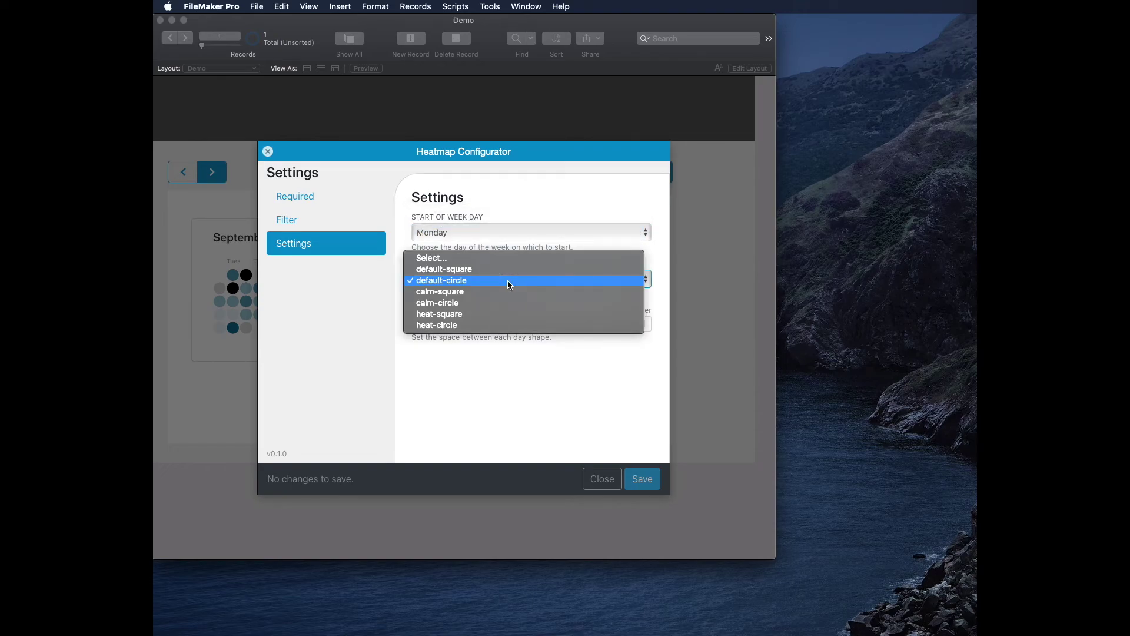
click(481, 326)
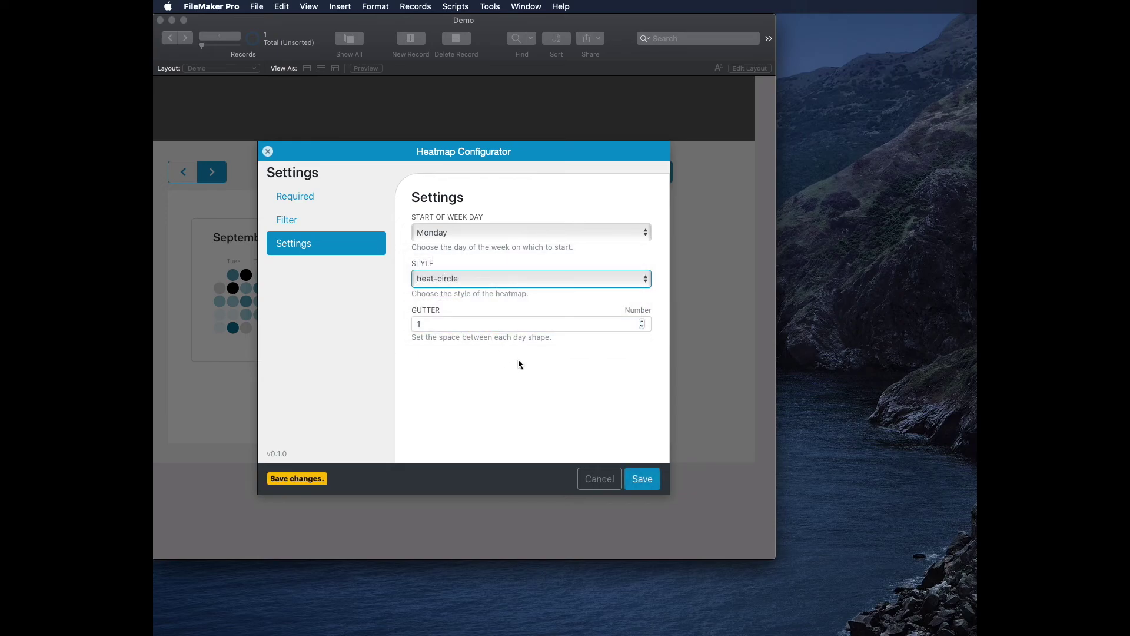
click(643, 482)
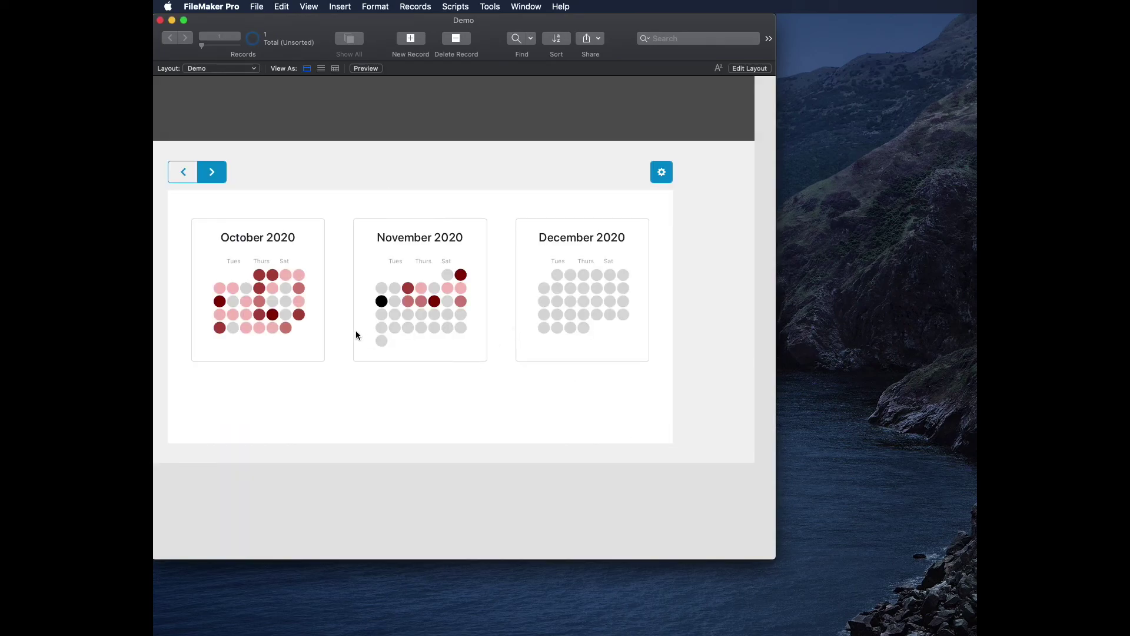